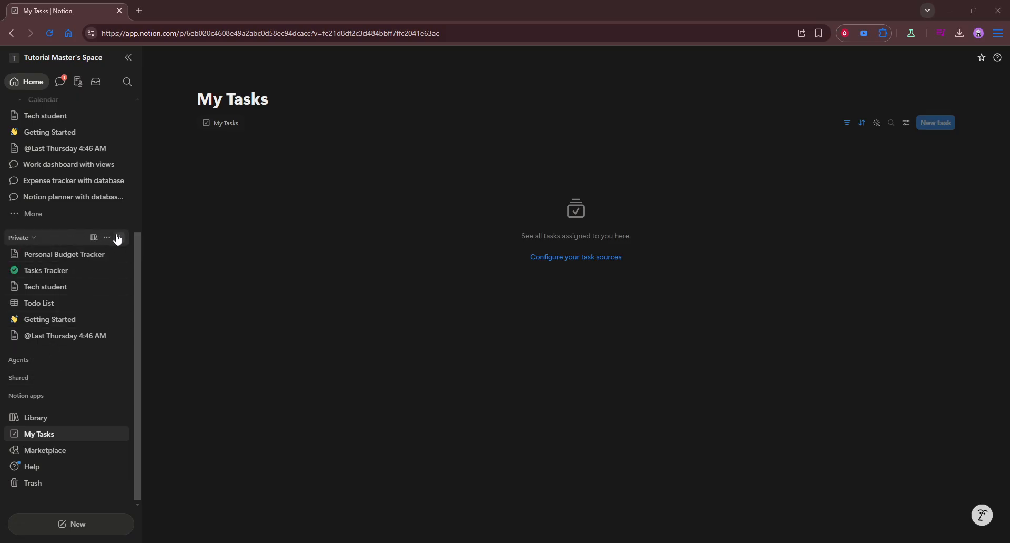
Add a new blank page under the Private section of the sidebar
{"action": "left_click", "coordinate": [119, 237]}
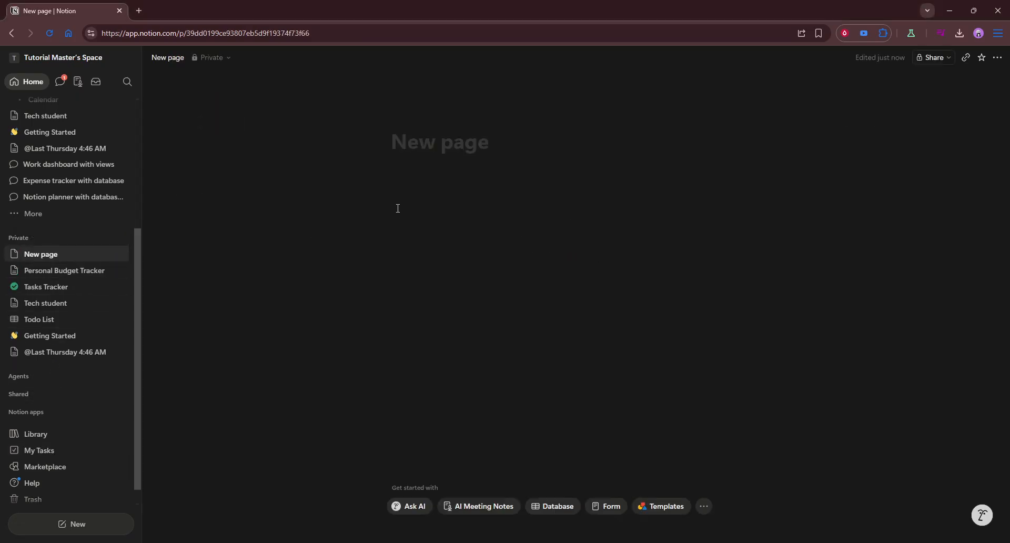
Title the new page 'Design Work' and place the cursor in its first empty block
{"action": "type", "text": "D"}
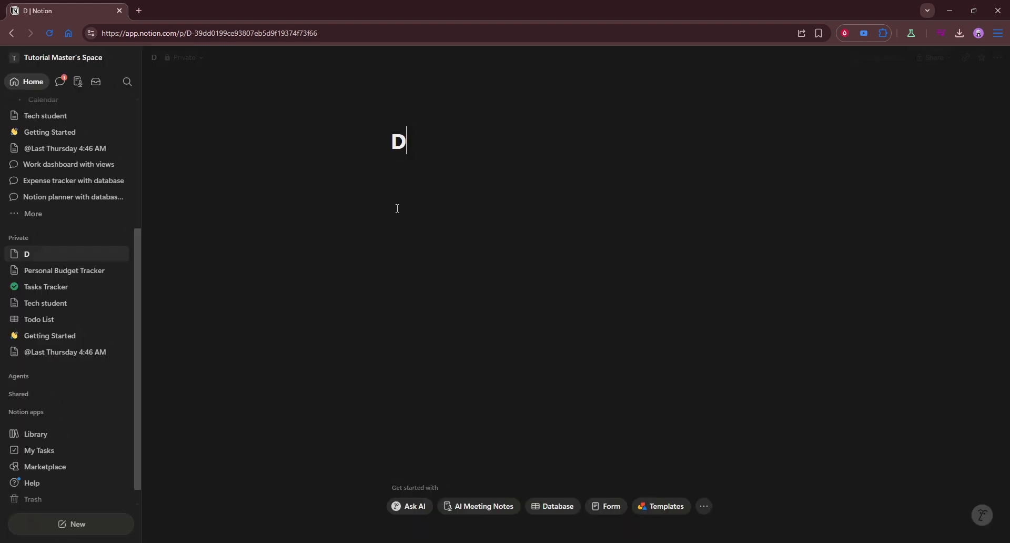
{"action": "type", "text": "esig"}
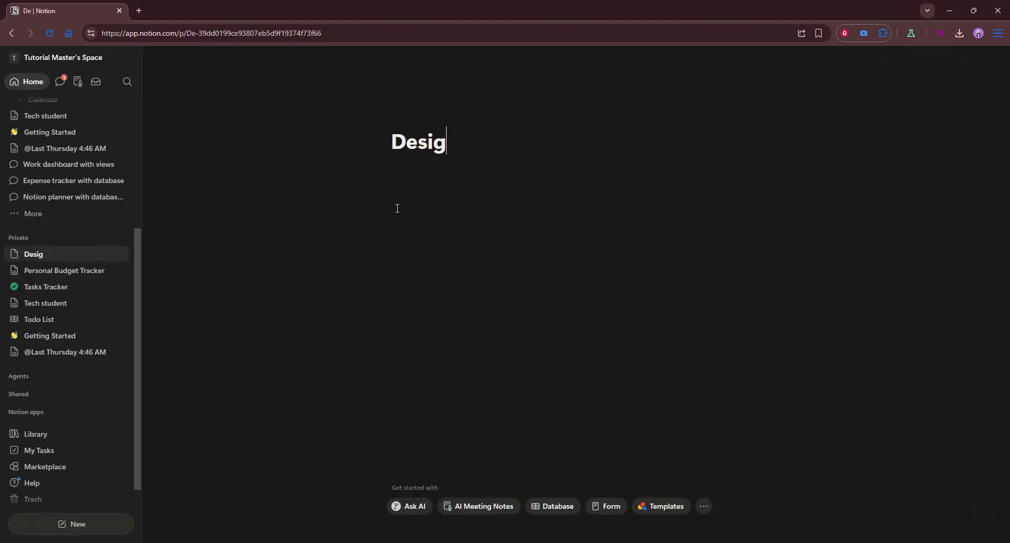
{"action": "type", "text": "n Work"}
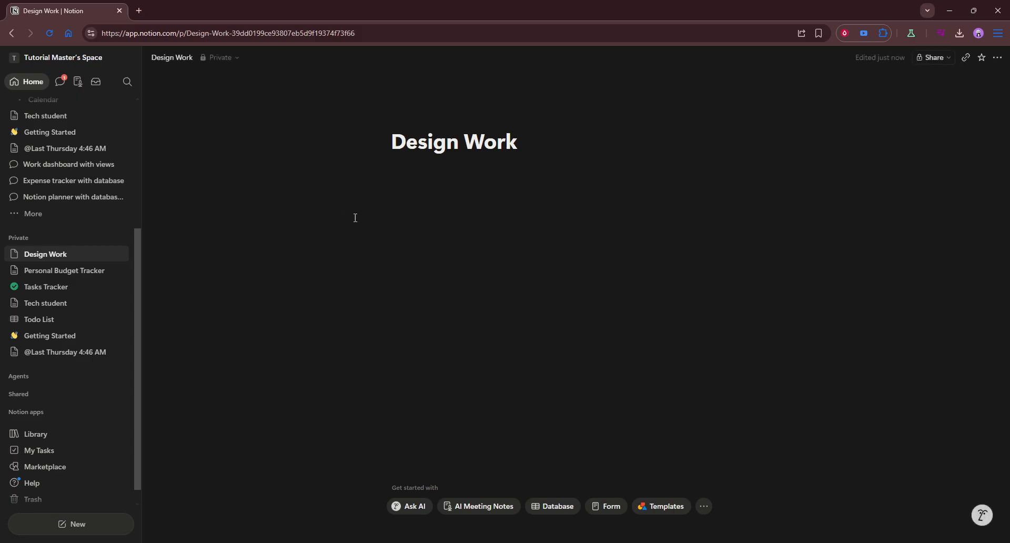
{"action": "left_click", "coordinate": [441, 218]}
Insert an inline database from the Tasks Tracker template with its three sample tasks
{"action": "type", "text": "/"}
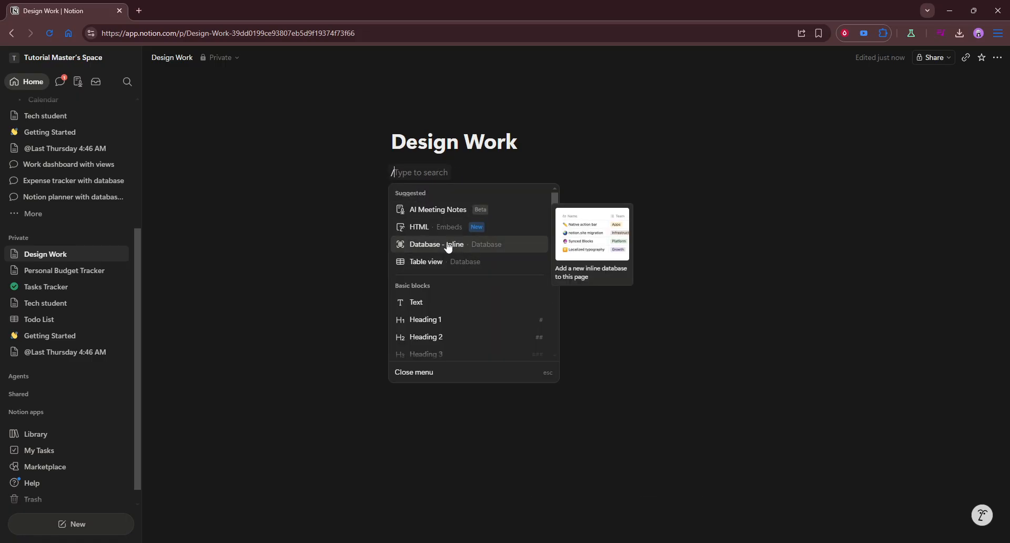
{"action": "left_click", "coordinate": [496, 248]}
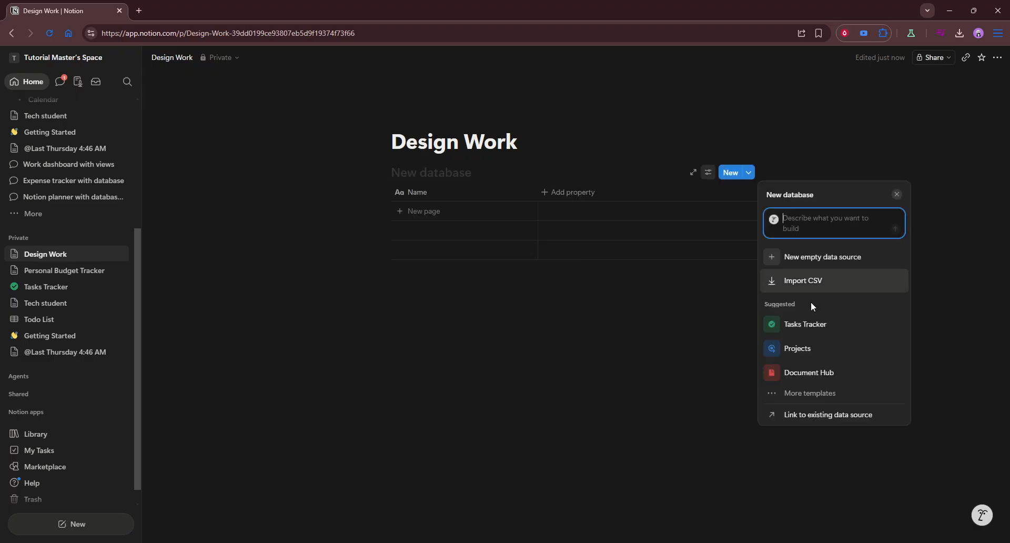
{"action": "left_click", "coordinate": [817, 330]}
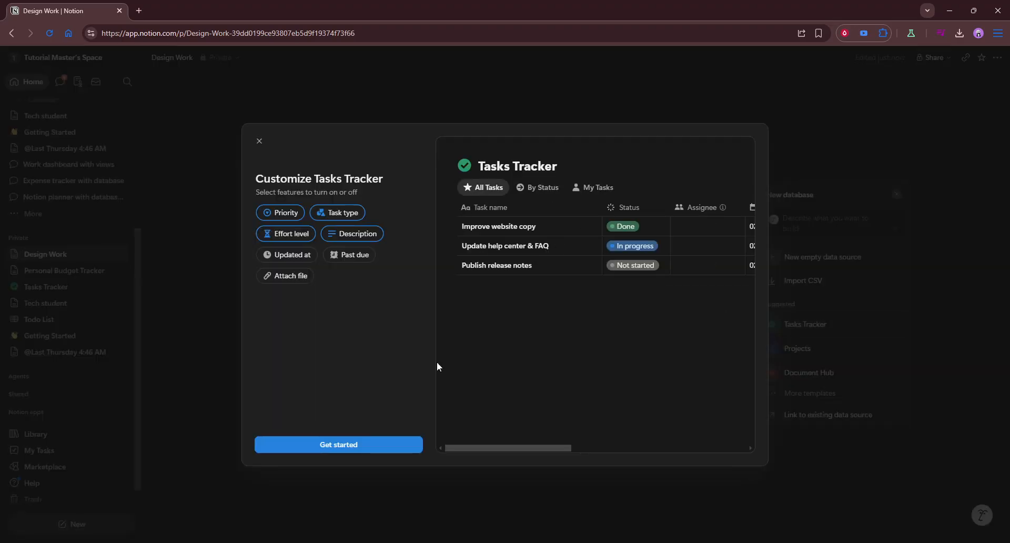
{"action": "left_click", "coordinate": [345, 449]}
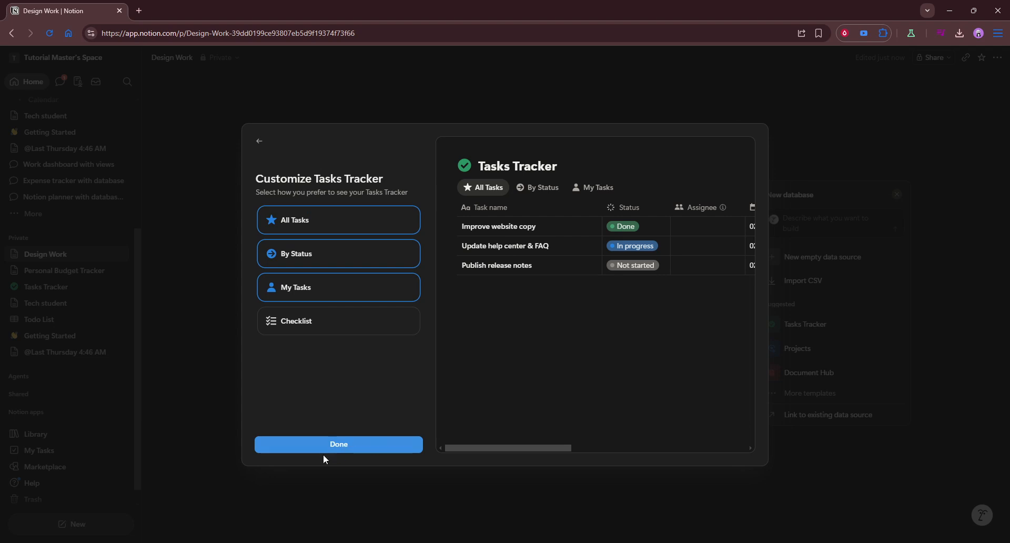
{"action": "left_click", "coordinate": [339, 447]}
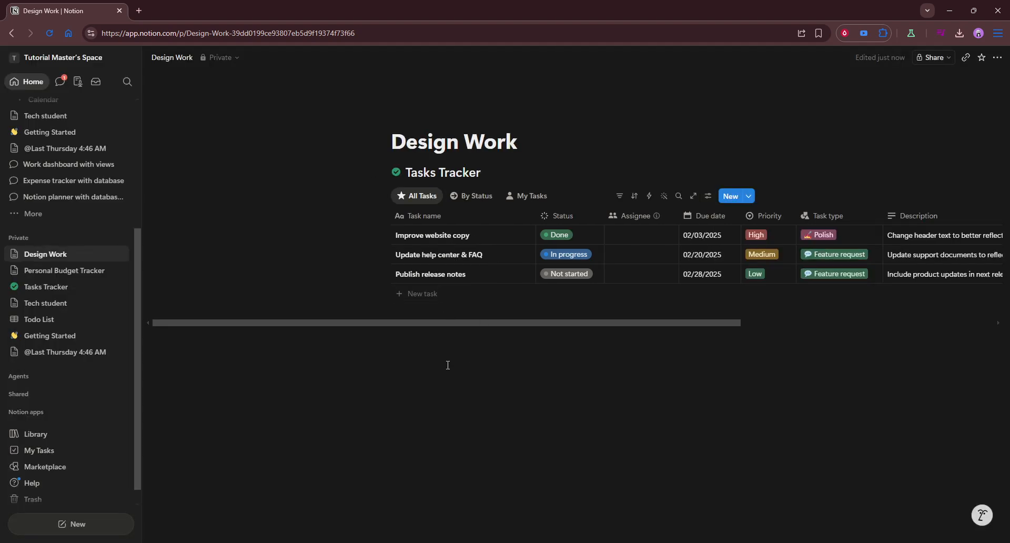
{"action": "left_click", "coordinate": [448, 366]}
Insert a second inline database from the Projects template, showing sample projects grouped by status
{"action": "type", "text": "/"}
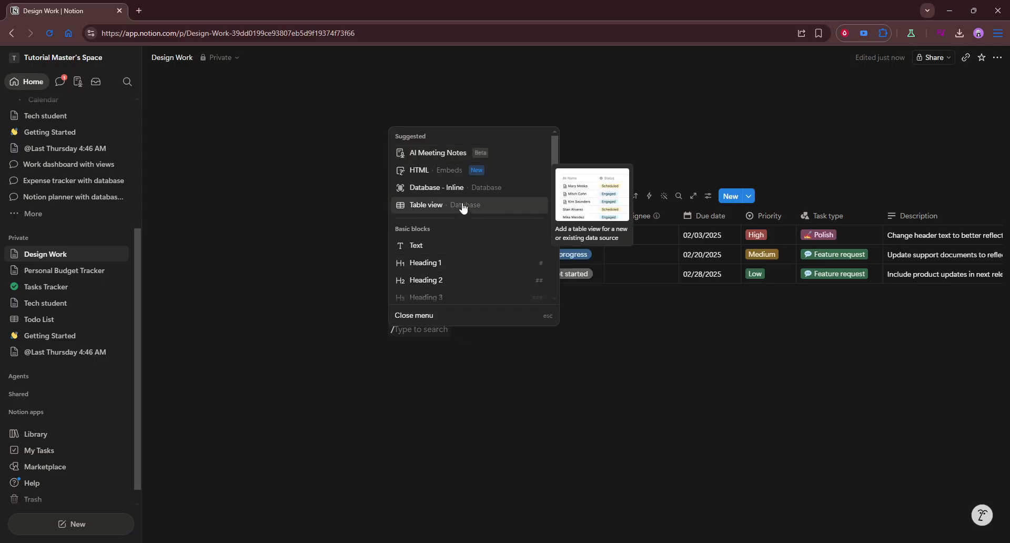
{"action": "left_click", "coordinate": [470, 188]}
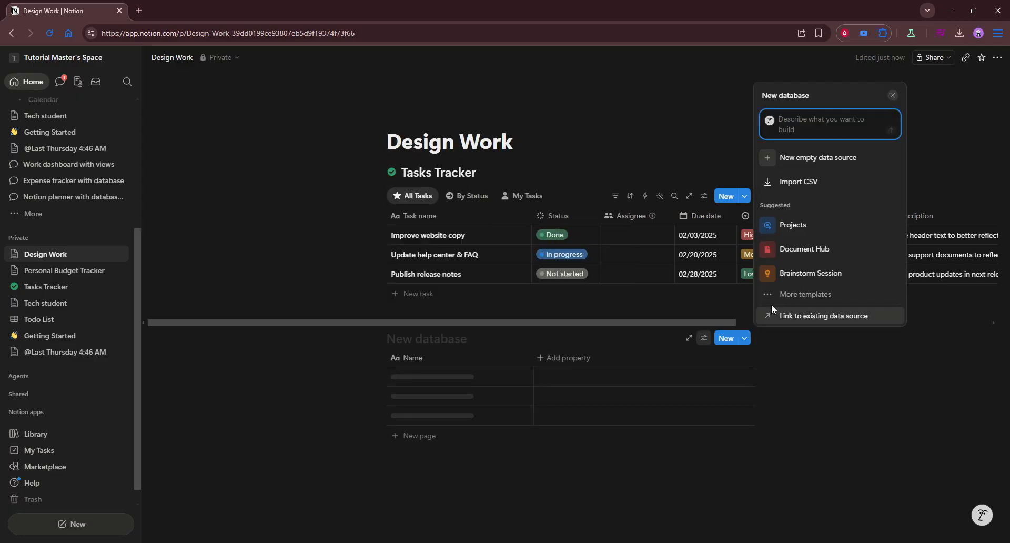
{"action": "mouse_move", "coordinate": [797, 277]}
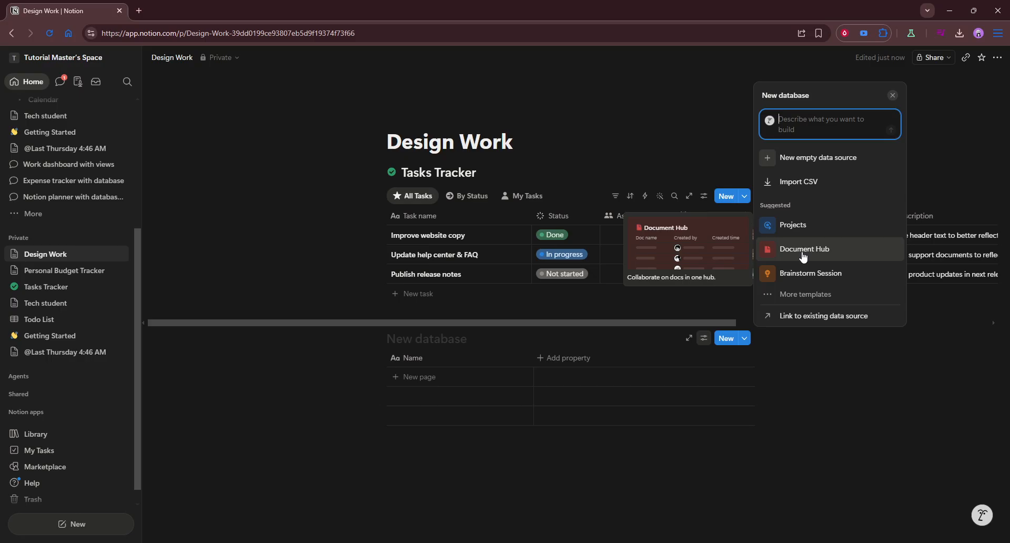
{"action": "left_click", "coordinate": [806, 232]}
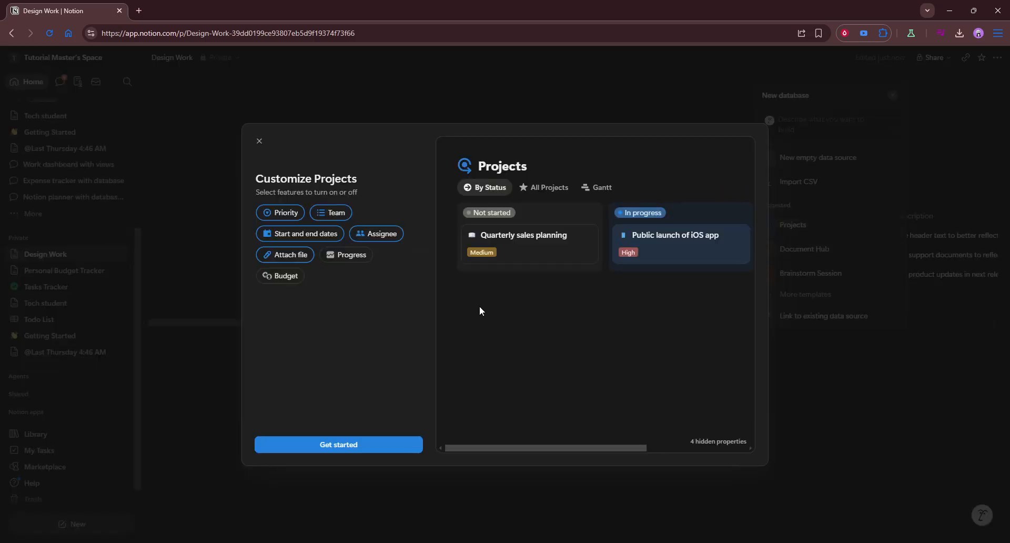
{"action": "left_click", "coordinate": [376, 445]}
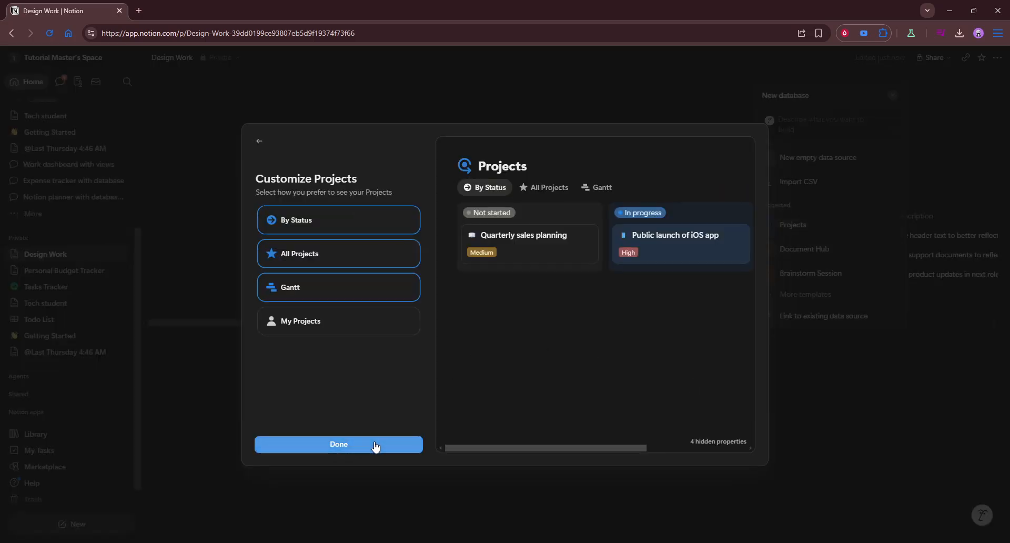
{"action": "left_click", "coordinate": [376, 445]}
{"action": "left_click", "coordinate": [456, 339]}
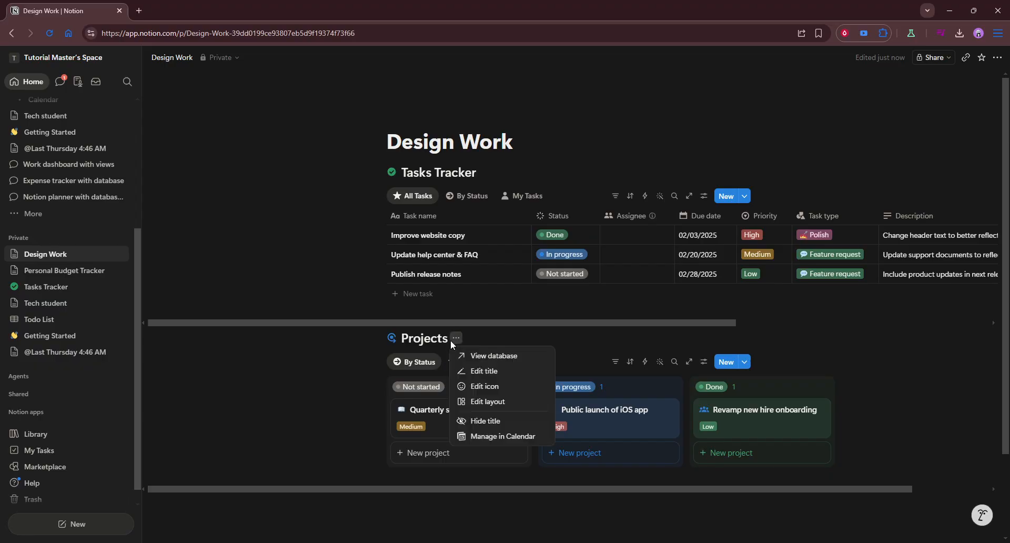
Rename the Projects database title to 'Projects/Clients Database'
{"action": "left_click", "coordinate": [431, 343]}
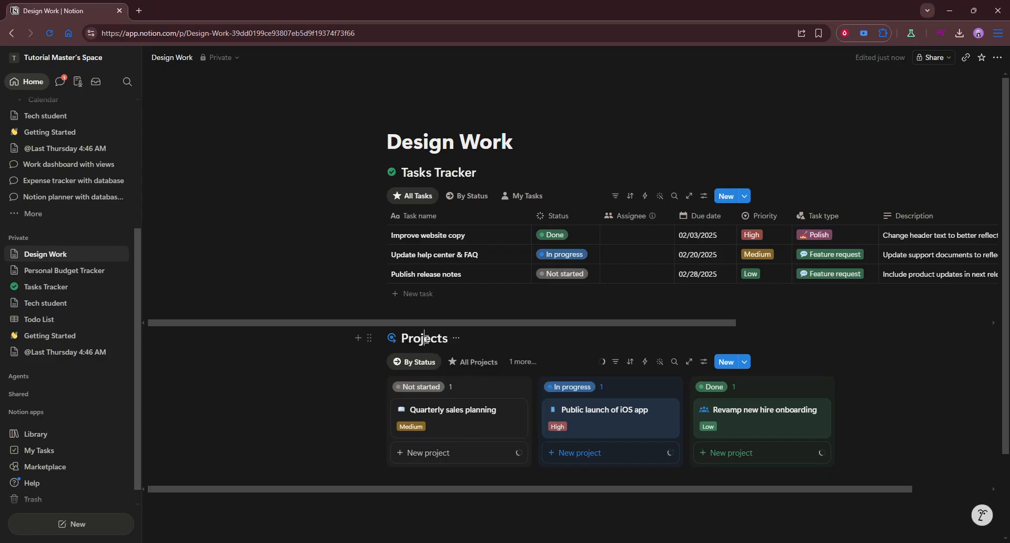
{"action": "double_click", "coordinate": [426, 339]}
{"action": "key", "text": "Right"}
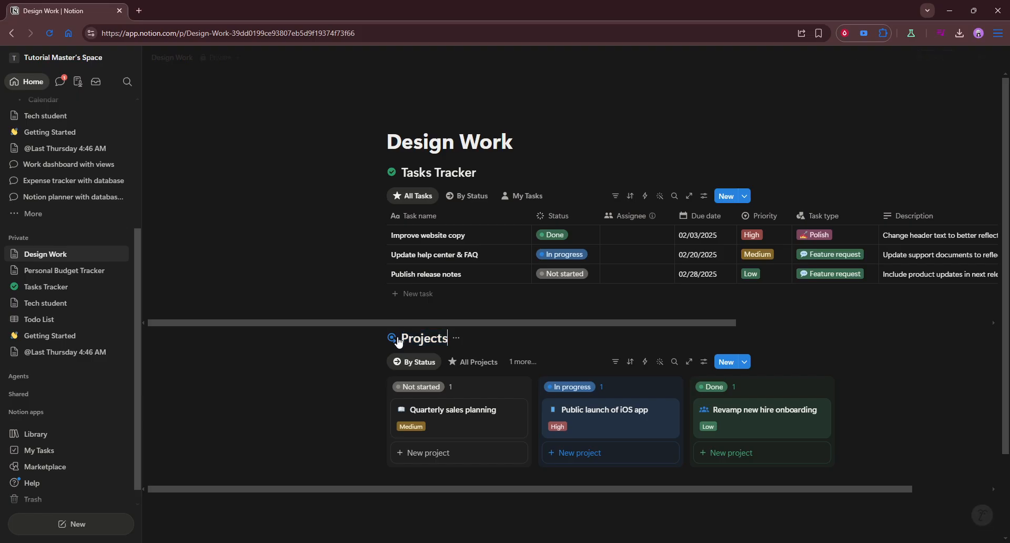
{"action": "type", "text": "/Cl"}
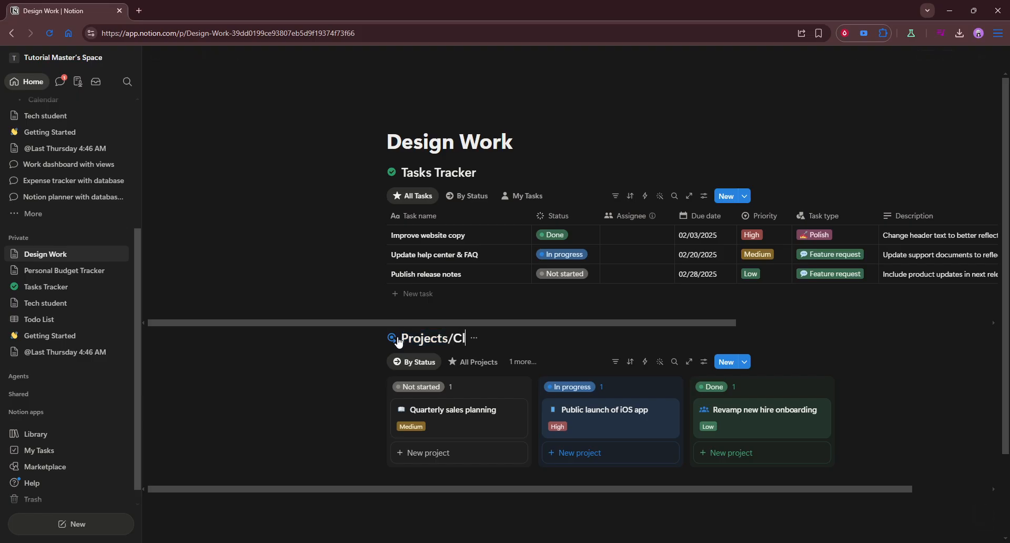
{"action": "type", "text": "ients Database"}
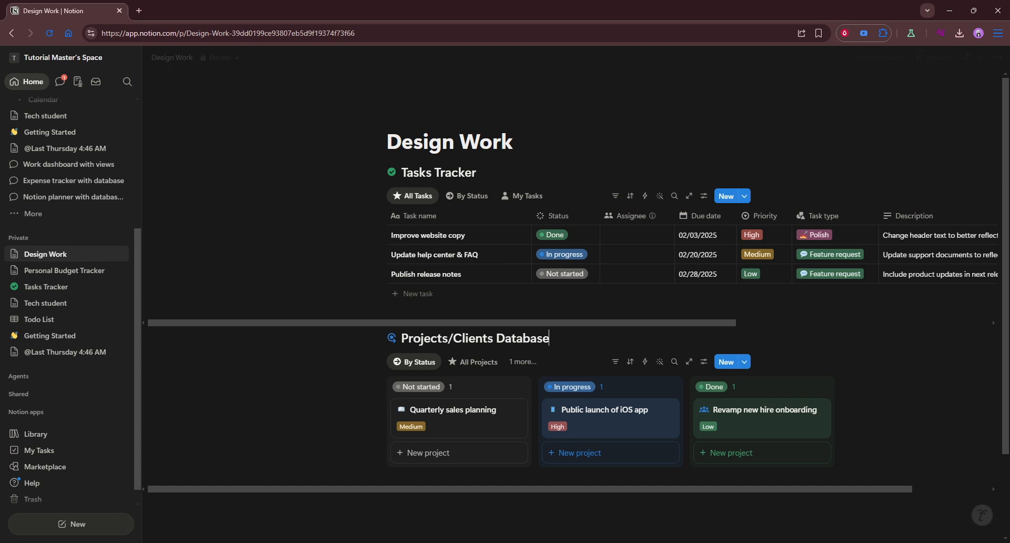
{"action": "key", "text": "alt+Tab"}
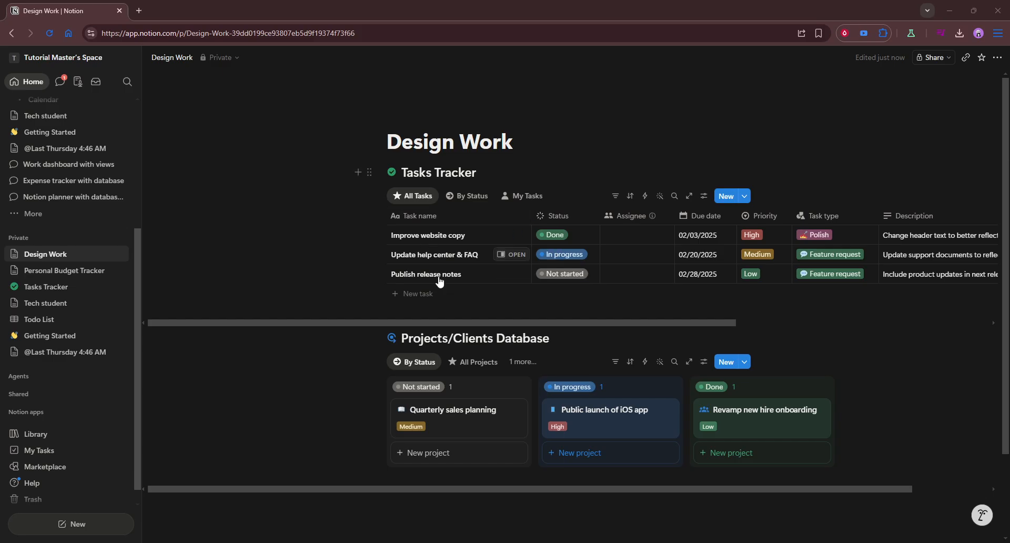
Start a block below the board with '/file' and dismiss the command menu without inserting anything
{"action": "scroll", "coordinate": [549, 367], "scroll_direction": "down", "scroll_amount": 2}
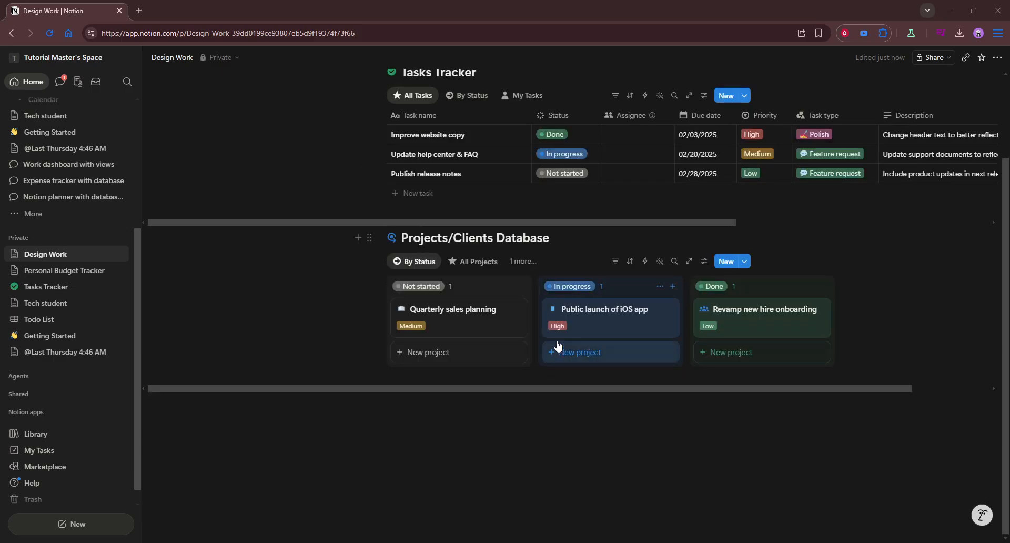
{"action": "left_click", "coordinate": [568, 401]}
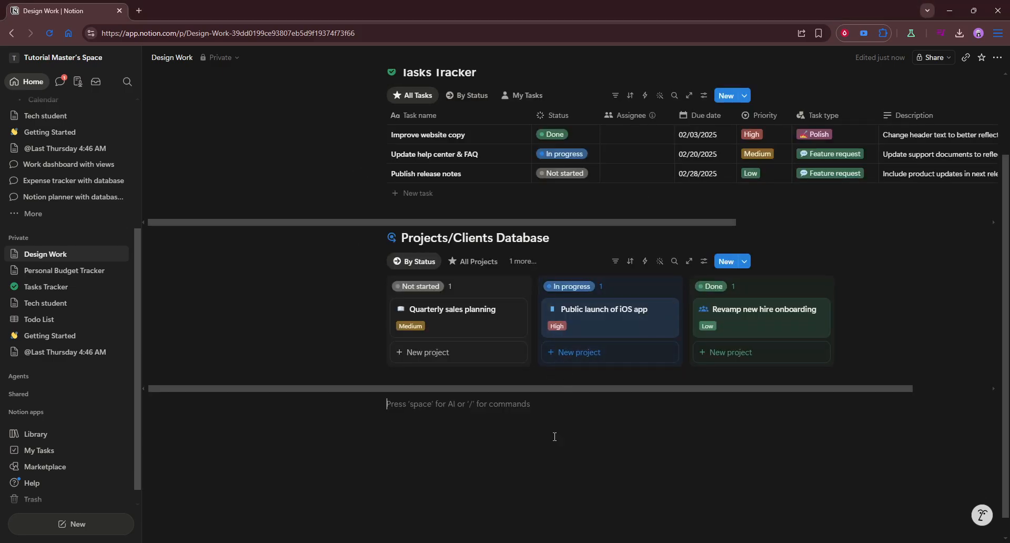
{"action": "type", "text": "/files"}
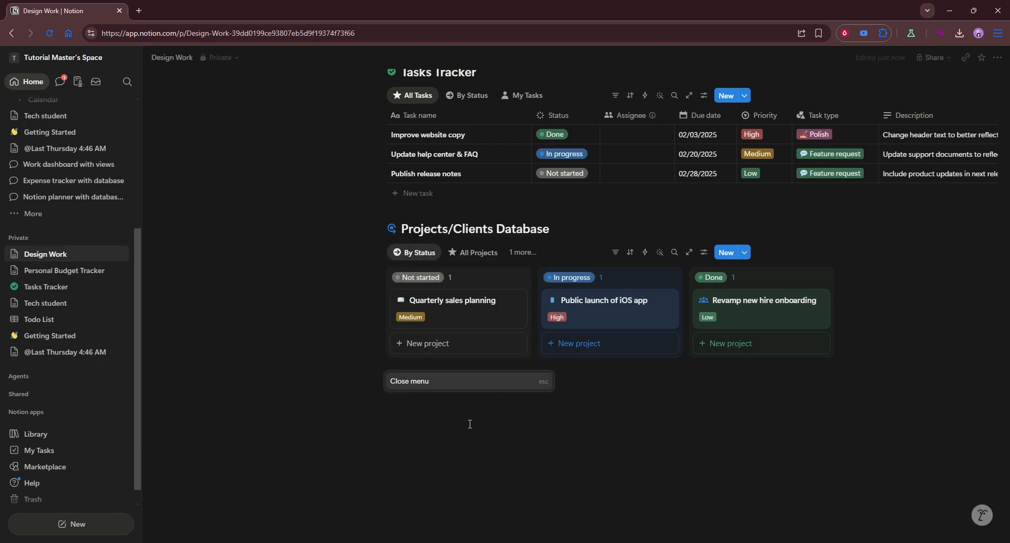
{"action": "key", "text": "BackSpace"}
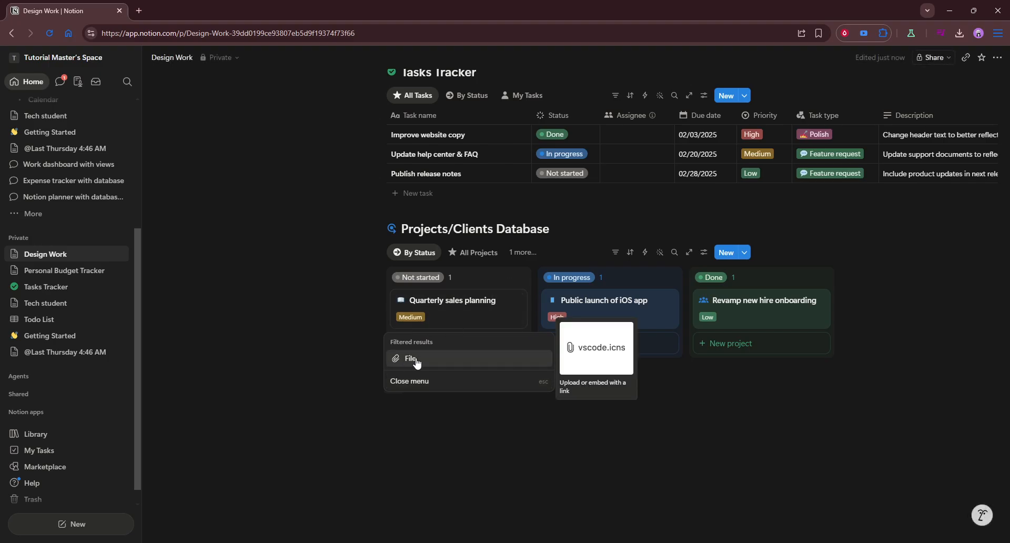
{"action": "left_click", "coordinate": [516, 436]}
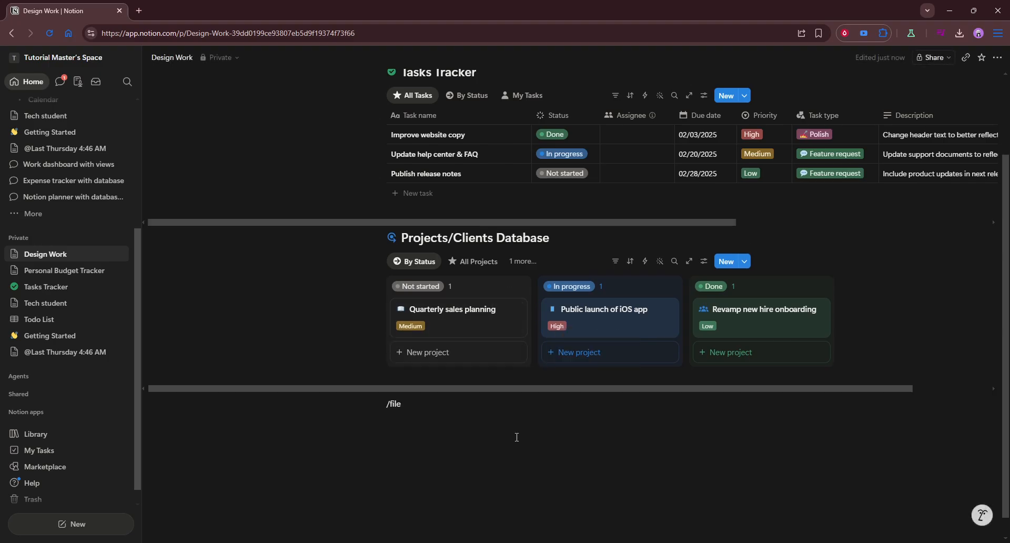
{"action": "left_click", "coordinate": [515, 435]}
Delete the leftover '/file' text and leave a blank line beneath the Projects/Clients Database board
{"action": "left_click_drag", "start_coordinate": [373, 404], "coordinate": [341, 405]}
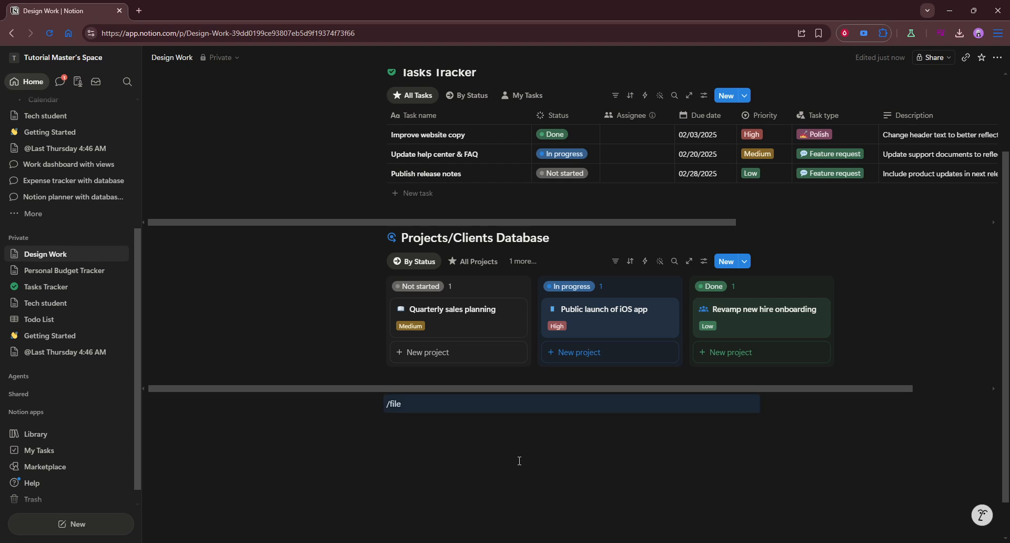
{"action": "left_click", "coordinate": [437, 405]}
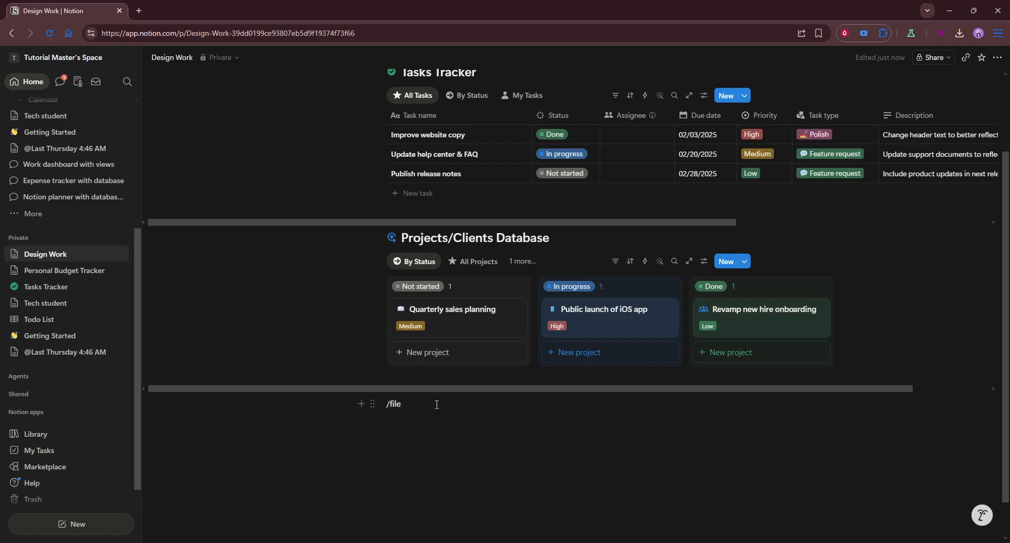
{"action": "key", "text": "BackSpace"}
{"action": "key", "text": "BackSpace"}
{"action": "key", "text": "BackSpace"}
{"action": "key", "text": "BackSpace"}
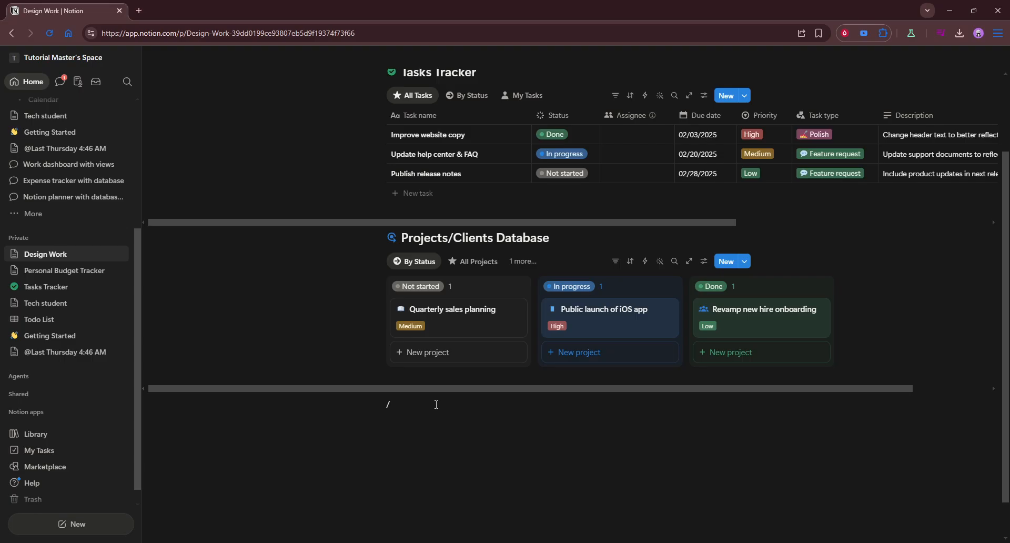
{"action": "key", "text": "BackSpace"}
{"action": "key", "text": "Return"}
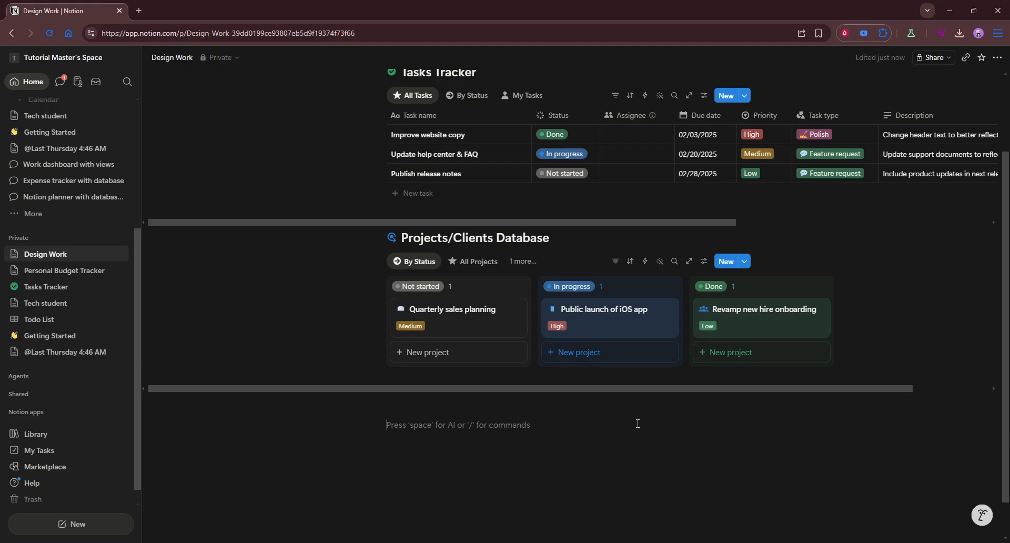
{"action": "scroll", "coordinate": [638, 424], "scroll_direction": "up", "scroll_amount": 2}
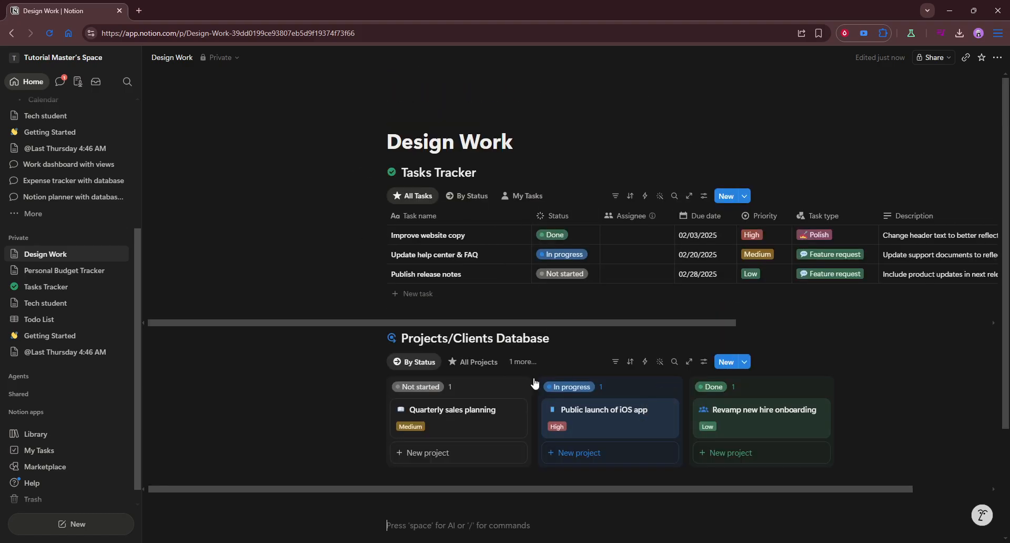